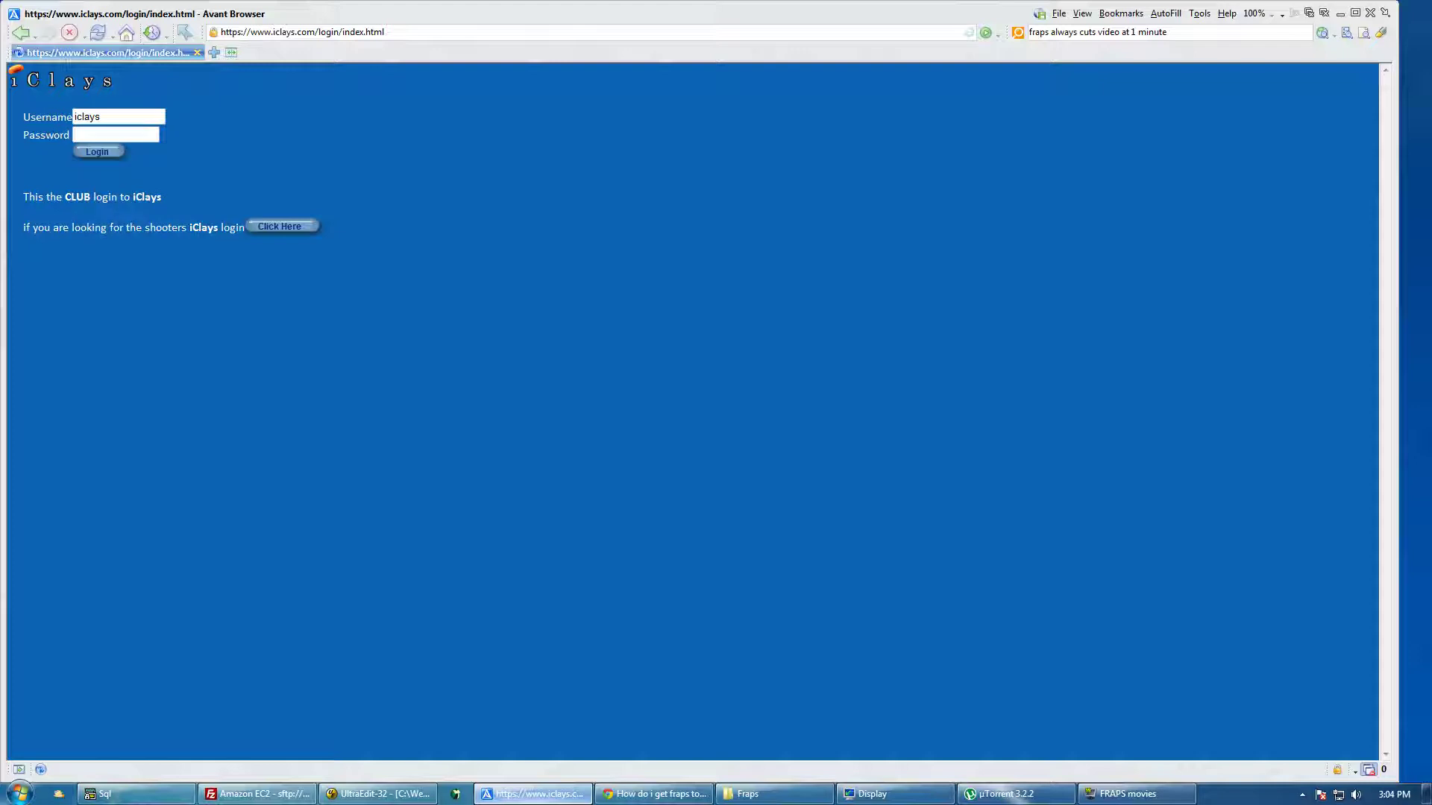
Log in to the iClays club site and start creating a new tournament
{"action": "key", "text": "Return"}
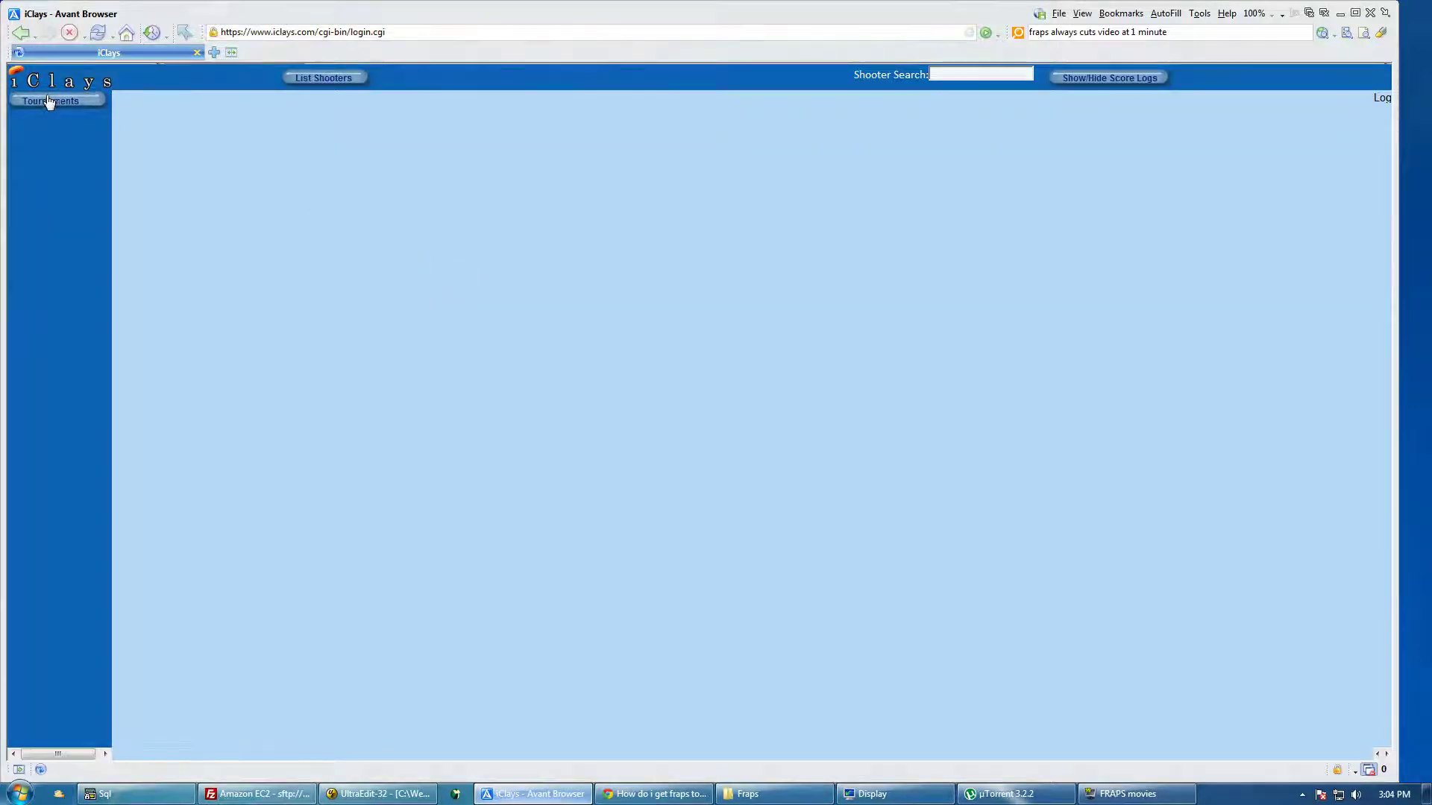
{"action": "left_click", "coordinate": [48, 102]}
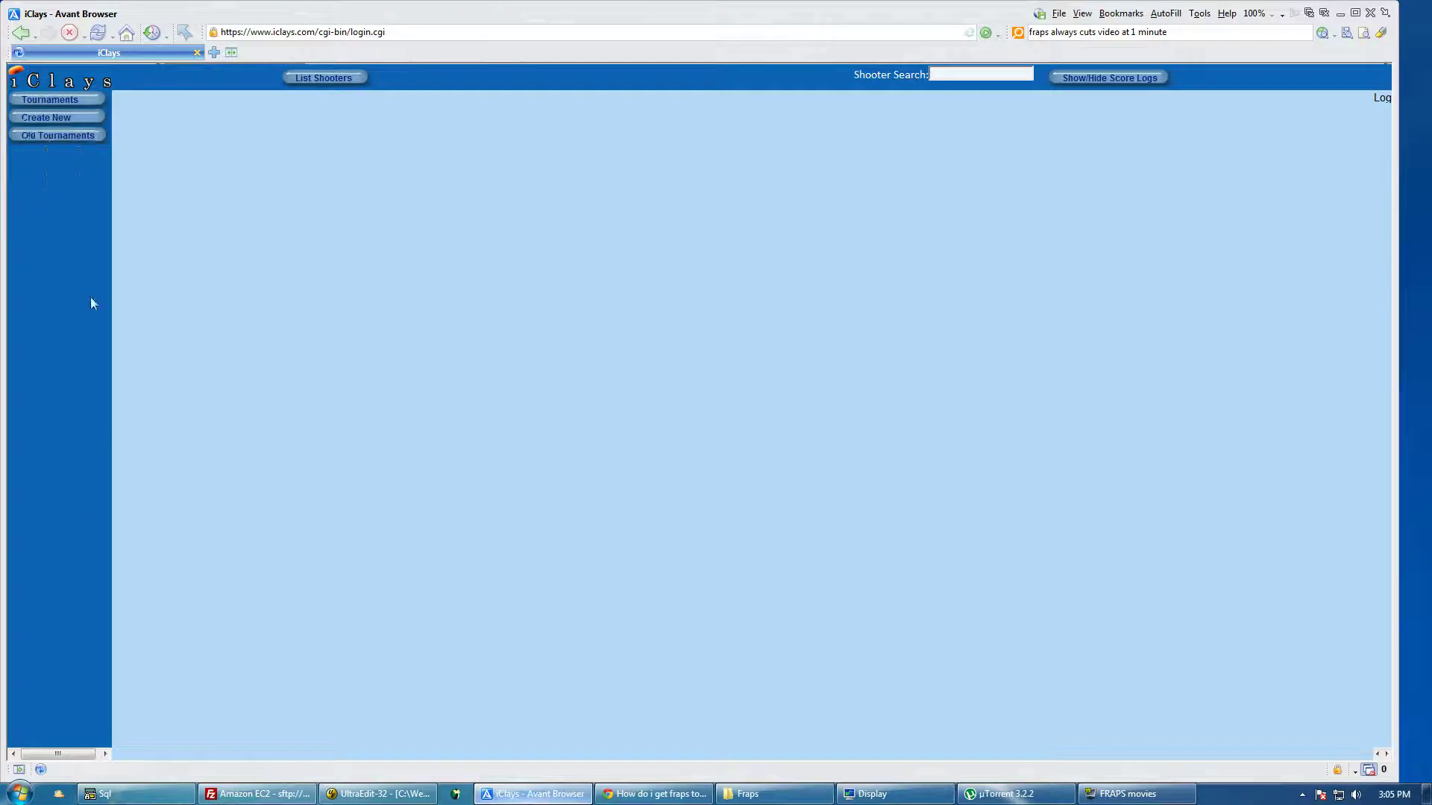
{"action": "left_click", "coordinate": [78, 123]}
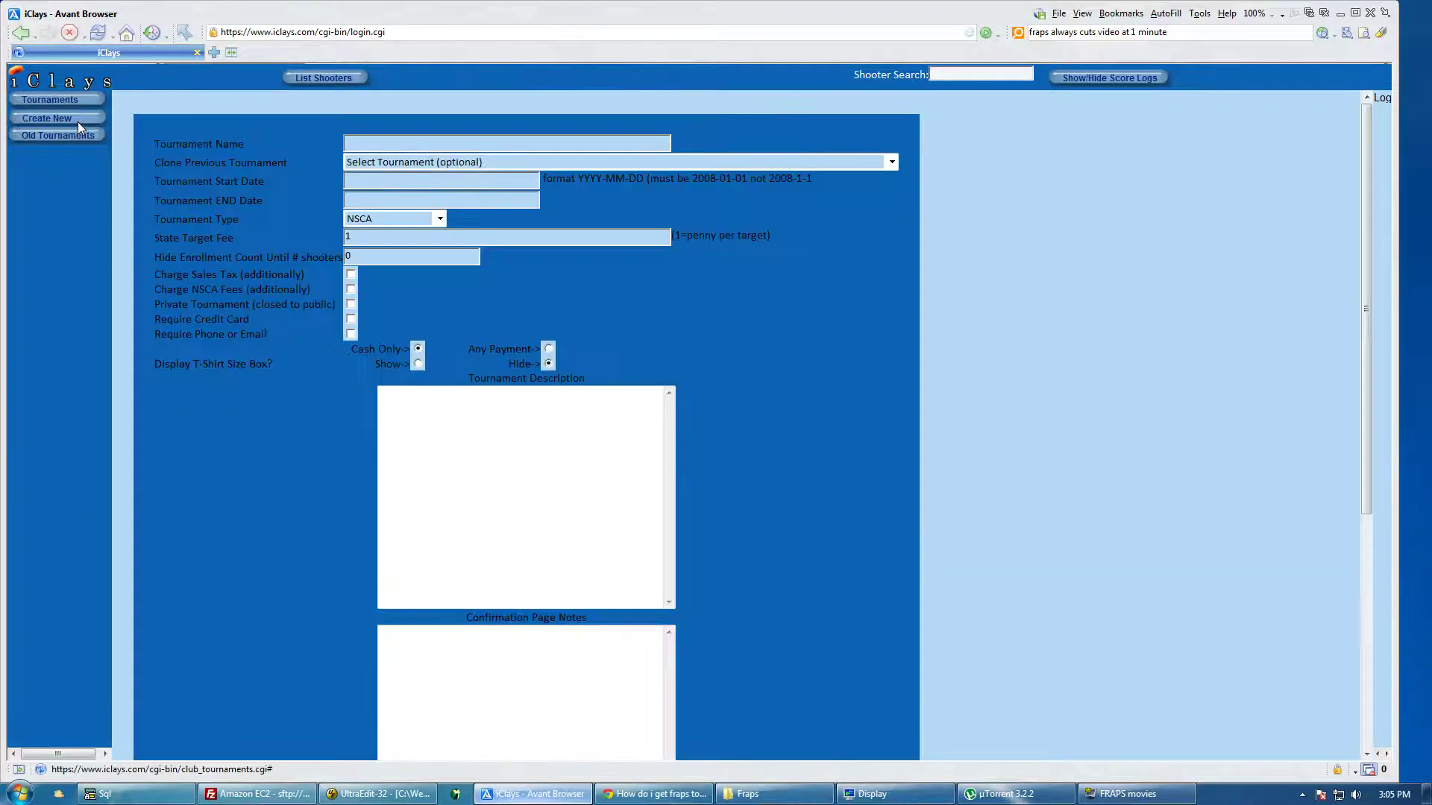
Name the tournament "Saturday Test" and look through the previous tournaments offered for cloning without choosing one
{"action": "left_click", "coordinate": [371, 144]}
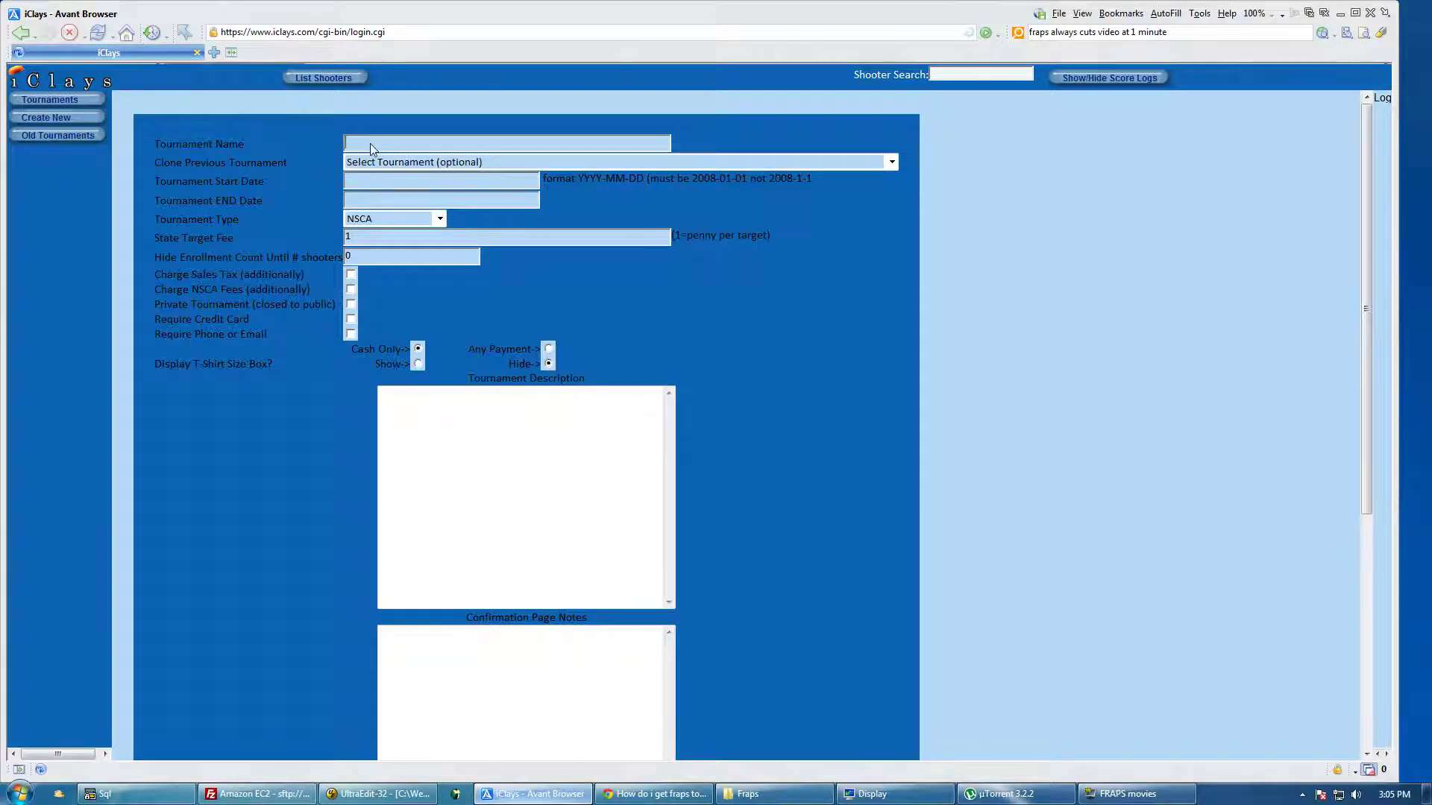
{"action": "type", "text": "Saturday Test"}
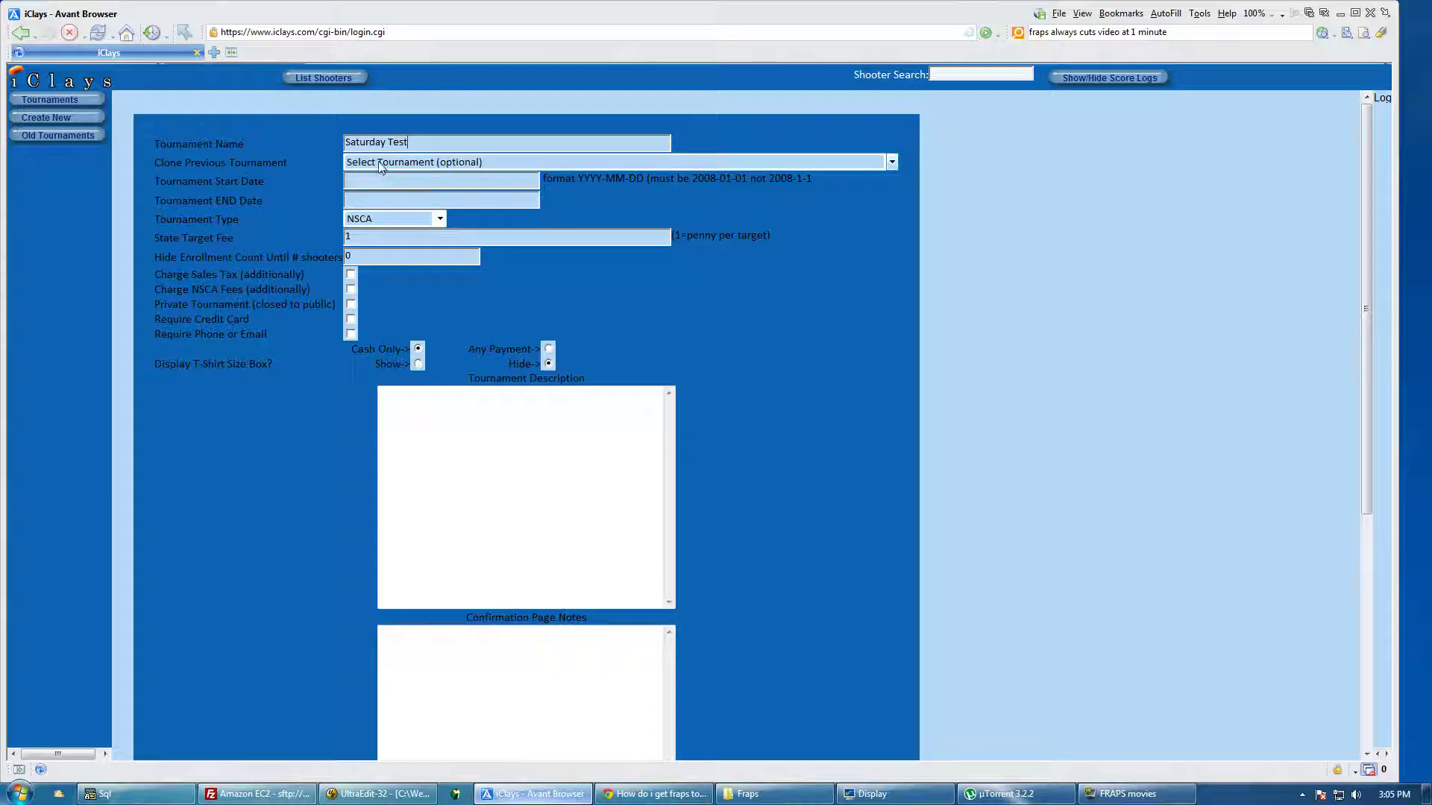
{"action": "left_click", "coordinate": [378, 162]}
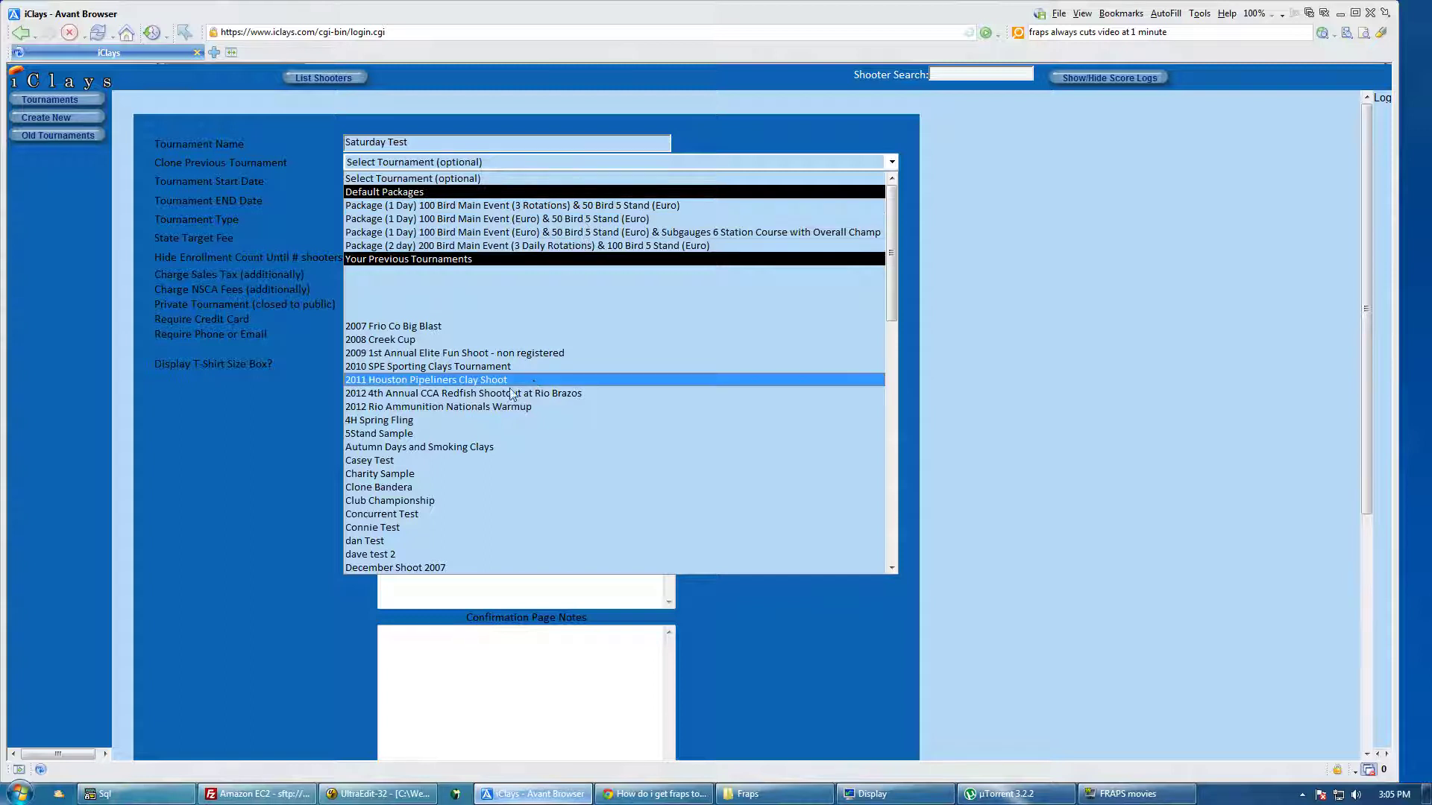
{"action": "left_click", "coordinate": [851, 141]}
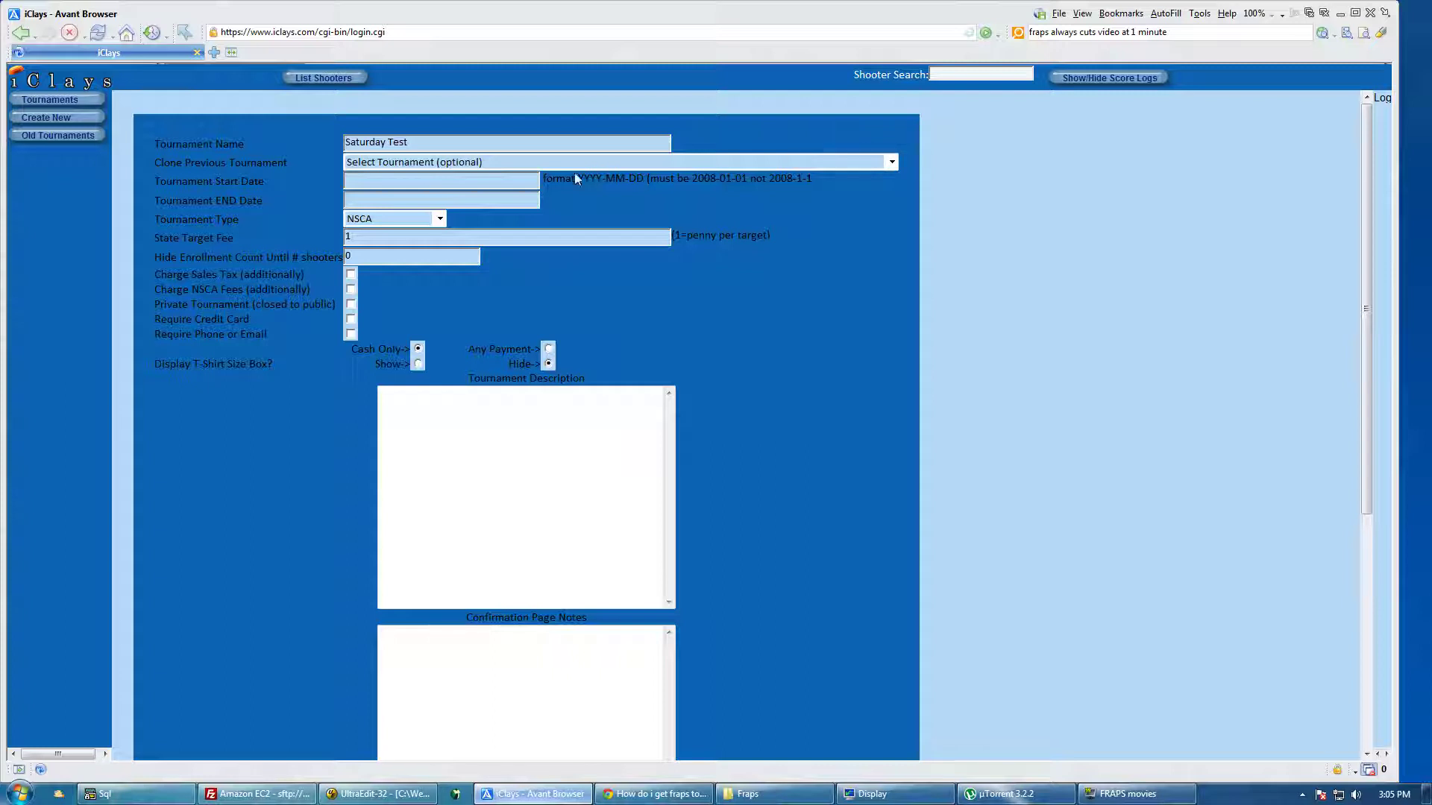
Set both the tournament start date and end date to 2013-12-10
{"action": "left_click", "coordinate": [365, 182]}
{"action": "type", "text": "2013-12-10"}
{"action": "key", "text": "ctrl+a"}
{"action": "key", "text": "ctrl+c"}
{"action": "key", "text": "Tab"}
{"action": "key", "text": "ctrl+v"}
{"action": "key", "text": "BackSpace"}
{"action": "key", "text": "BackSpace"}
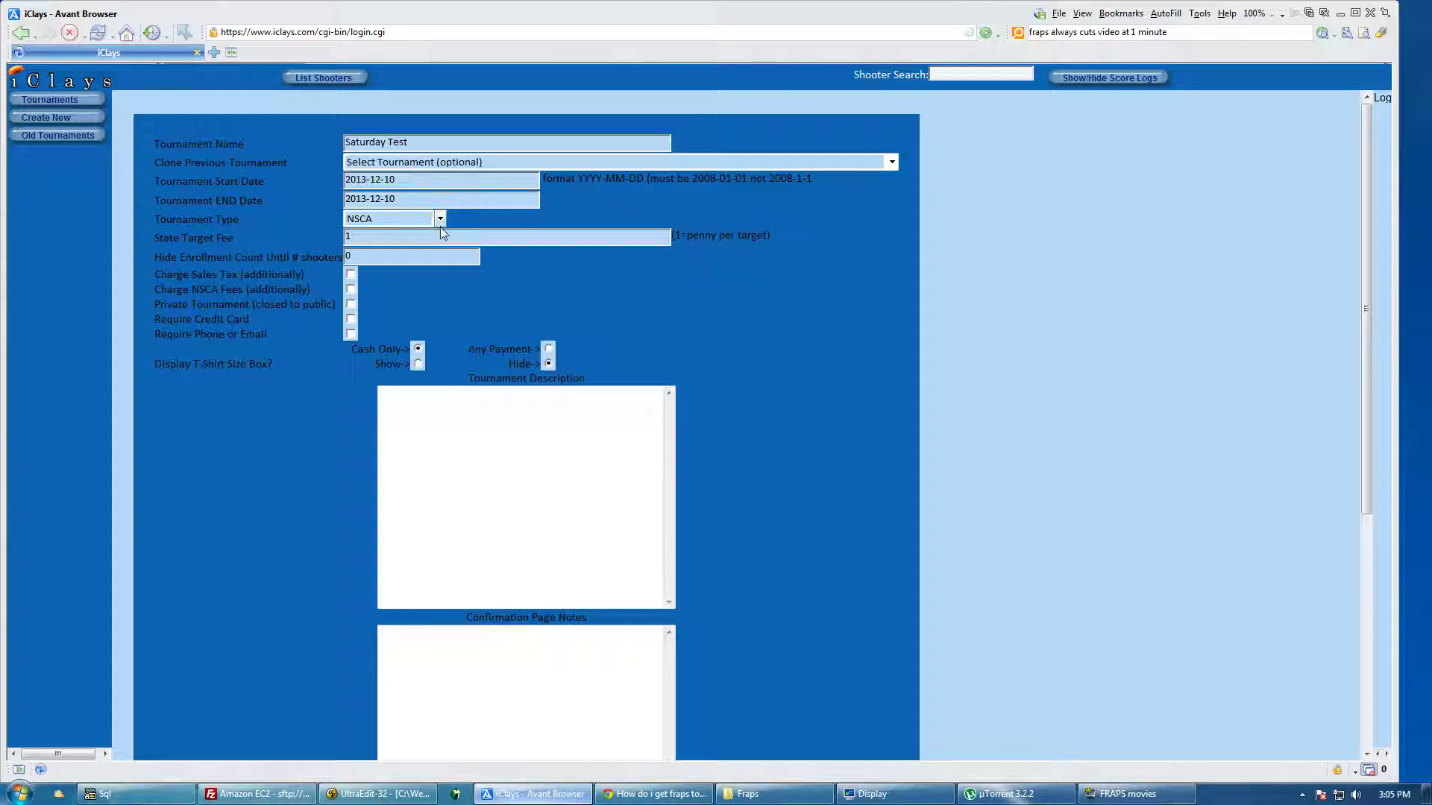
Try another tournament type and set it back to NSCA
{"action": "left_click", "coordinate": [440, 219]}
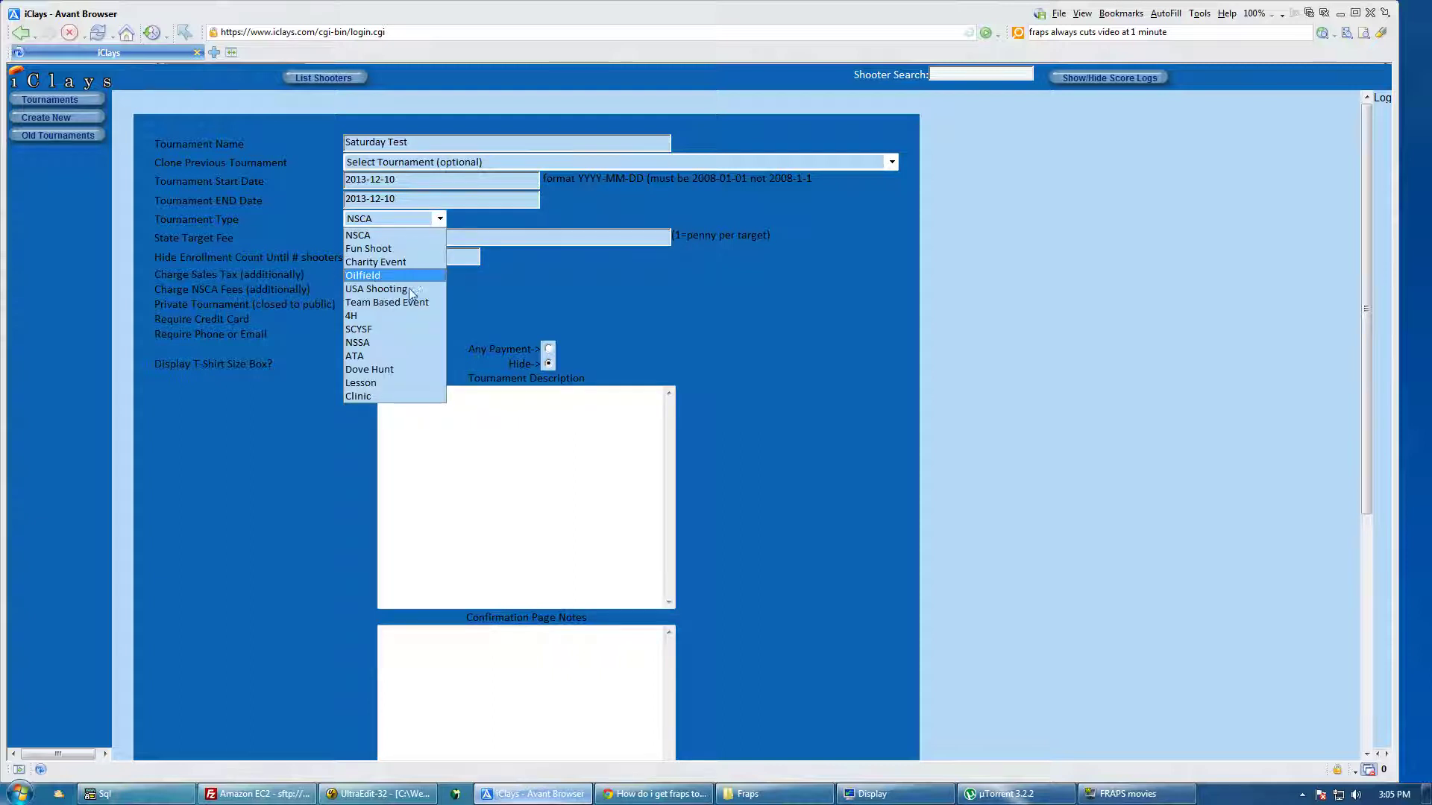
{"action": "left_click", "coordinate": [409, 289]}
{"action": "left_click", "coordinate": [440, 219]}
{"action": "left_click", "coordinate": [410, 232]}
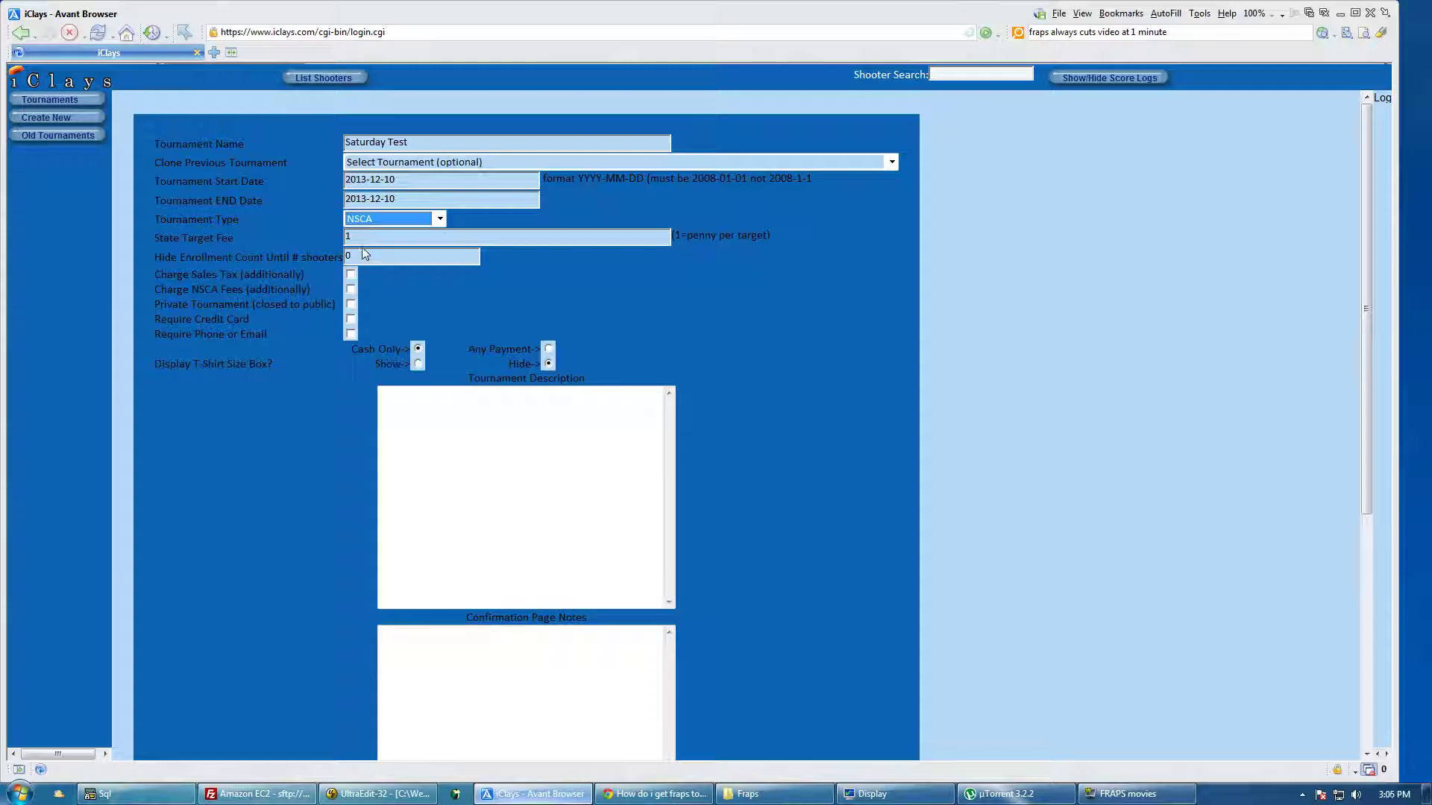
Set the enrollment count to stay hidden until 20 shooters
{"action": "key", "text": "Tab"}
{"action": "key", "text": "Tab"}
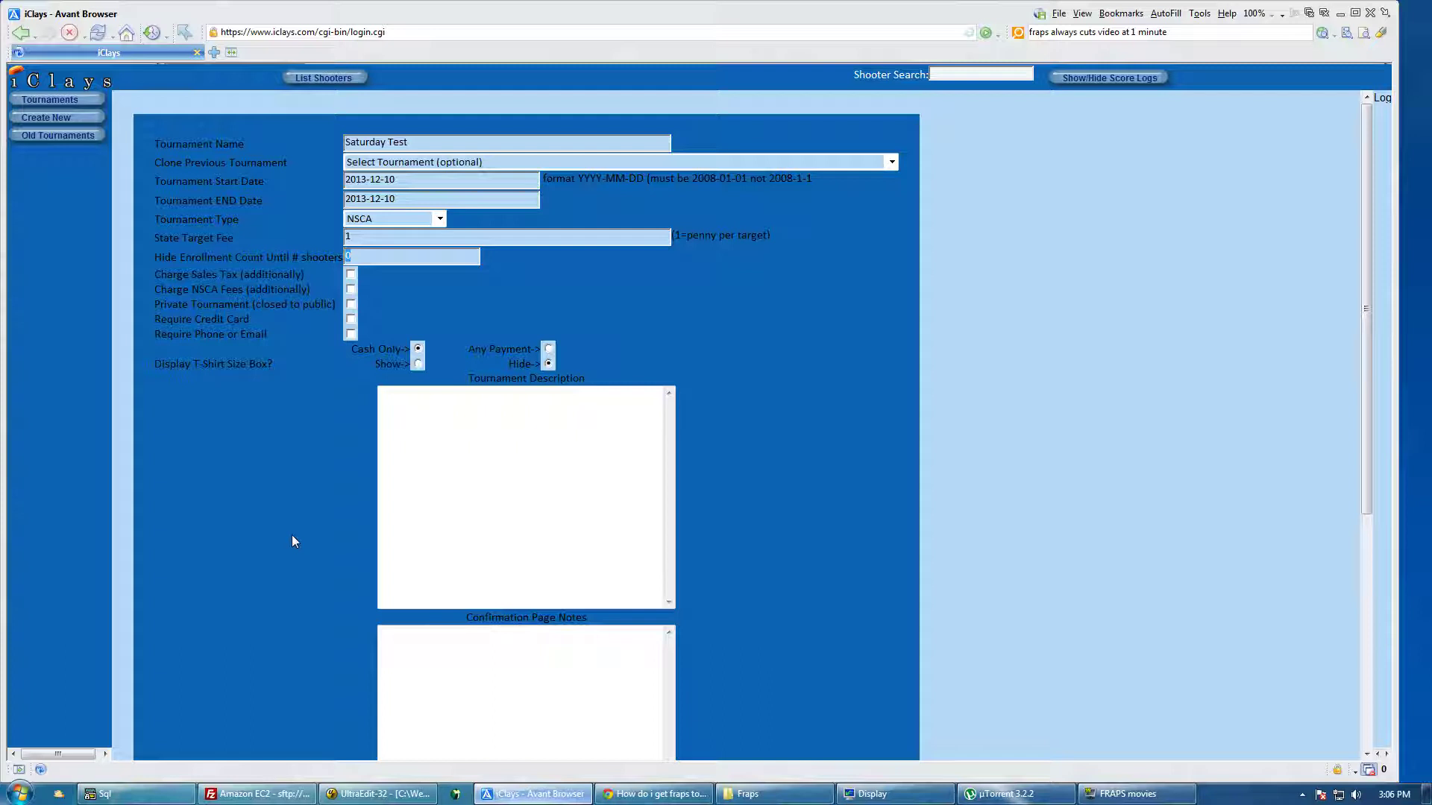
{"action": "type", "text": "99999"}
{"action": "key", "text": "BackSpace"}
{"action": "key", "text": "BackSpace"}
{"action": "key", "text": "BackSpace"}
{"action": "key", "text": "BackSpace"}
{"action": "key", "text": "BackSpace"}
{"action": "type", "text": "20"}
Try the sales tax, NSCA fee, private tournament and credit card options, clear them again, and return the payment setting to Cash Only
{"action": "left_click", "coordinate": [351, 275]}
{"action": "left_click", "coordinate": [352, 291]}
{"action": "left_click", "coordinate": [351, 276]}
{"action": "left_click", "coordinate": [352, 276]}
{"action": "left_click", "coordinate": [352, 291]}
{"action": "left_click", "coordinate": [352, 307]}
{"action": "left_click", "coordinate": [351, 307]}
{"action": "left_click", "coordinate": [350, 334]}
{"action": "left_click", "coordinate": [351, 319]}
{"action": "left_click", "coordinate": [351, 319]}
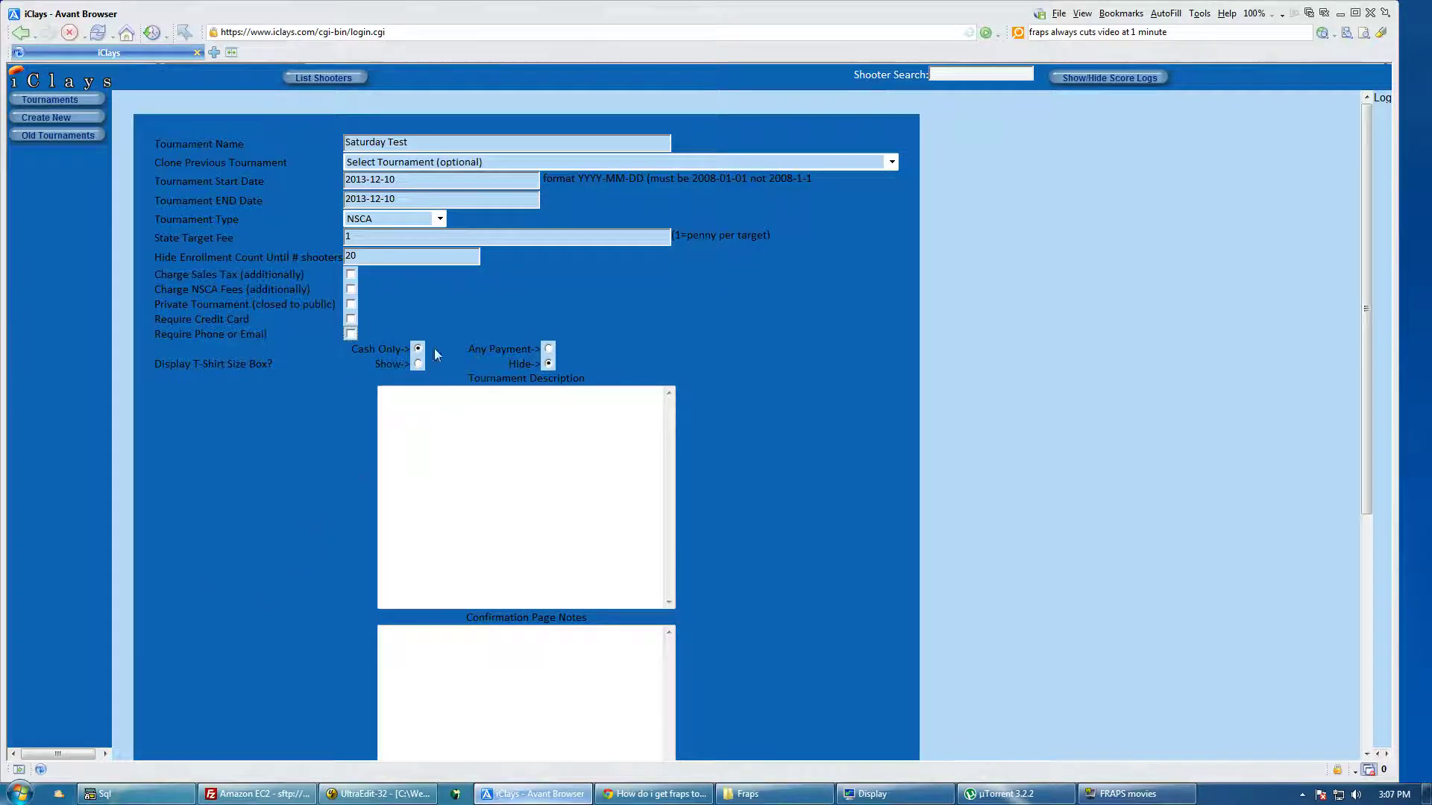
{"action": "left_click", "coordinate": [550, 350]}
{"action": "left_click", "coordinate": [418, 349]}
Enter "Here is the info about the shoot" as the tournament description
{"action": "left_click", "coordinate": [382, 395]}
{"action": "type", "text": "Here is the info about t"}
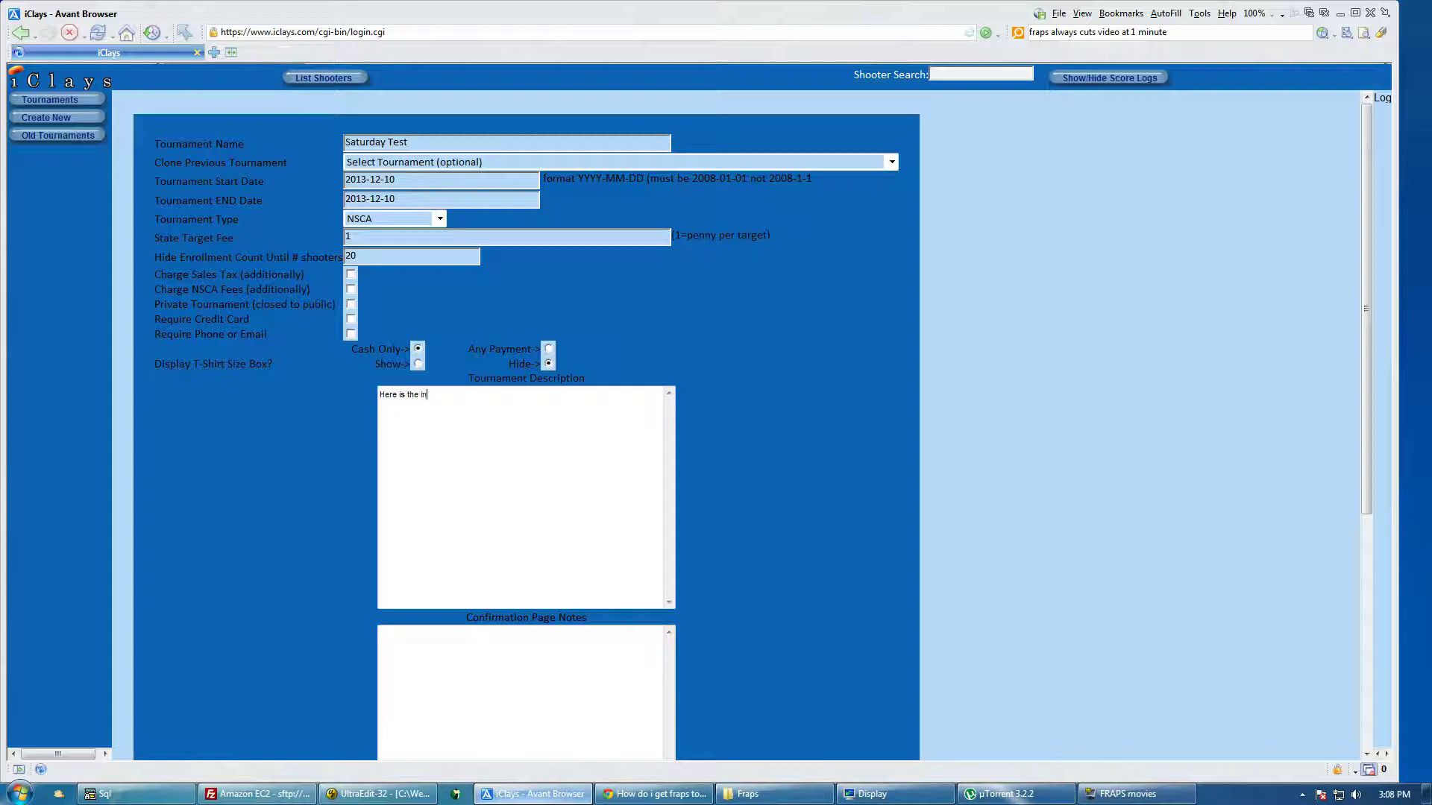
{"action": "type", "text": "he shoot"}
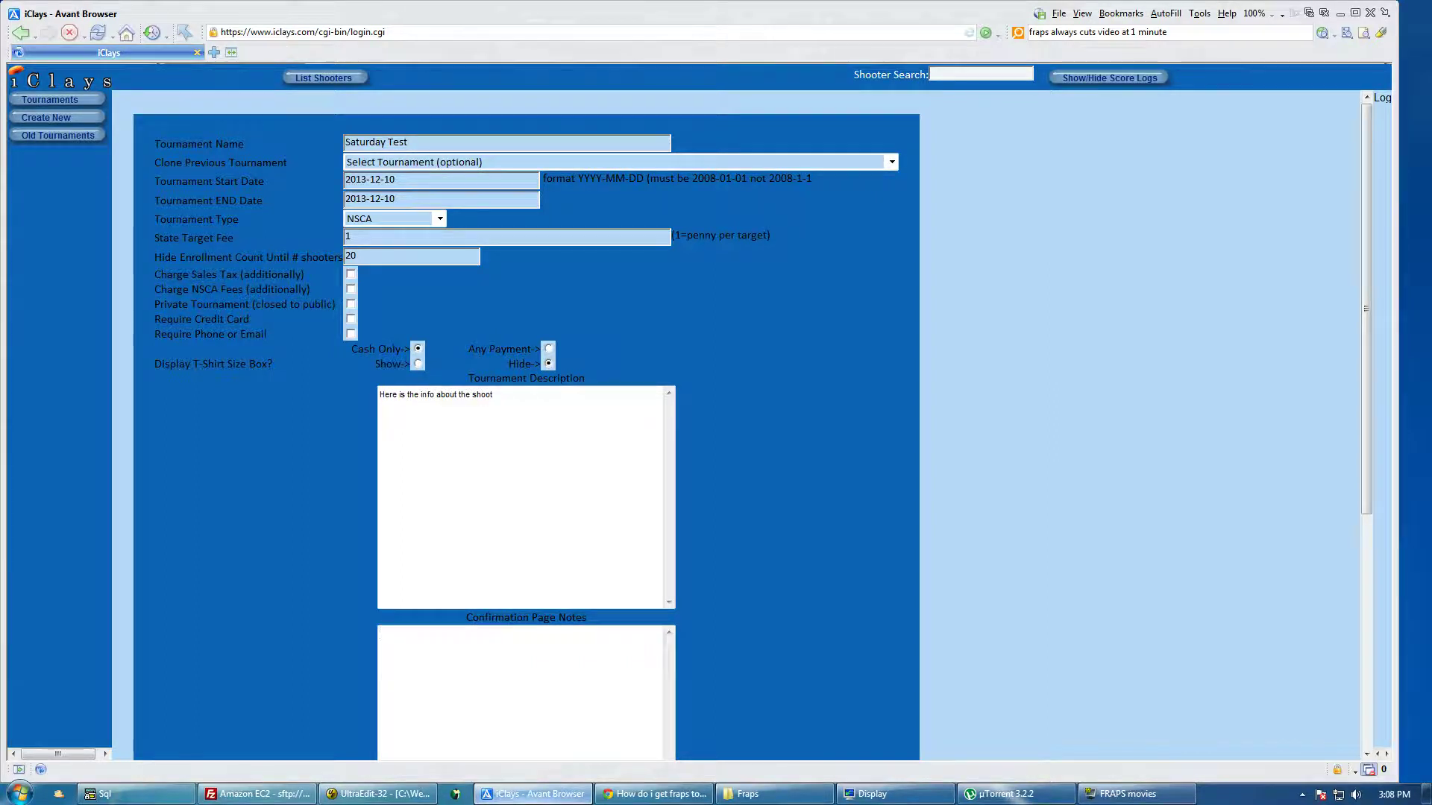
{"action": "left_click", "coordinate": [380, 634]}
{"action": "key", "text": "BackSpace"}
{"action": "type", "text": "asdfasdf"}
{"action": "key", "text": "Return"}
{"action": "type", "text": "asdfasdf"}
{"action": "key", "text": "Return"}
{"action": "type", "text": "http://www.yourwe"}
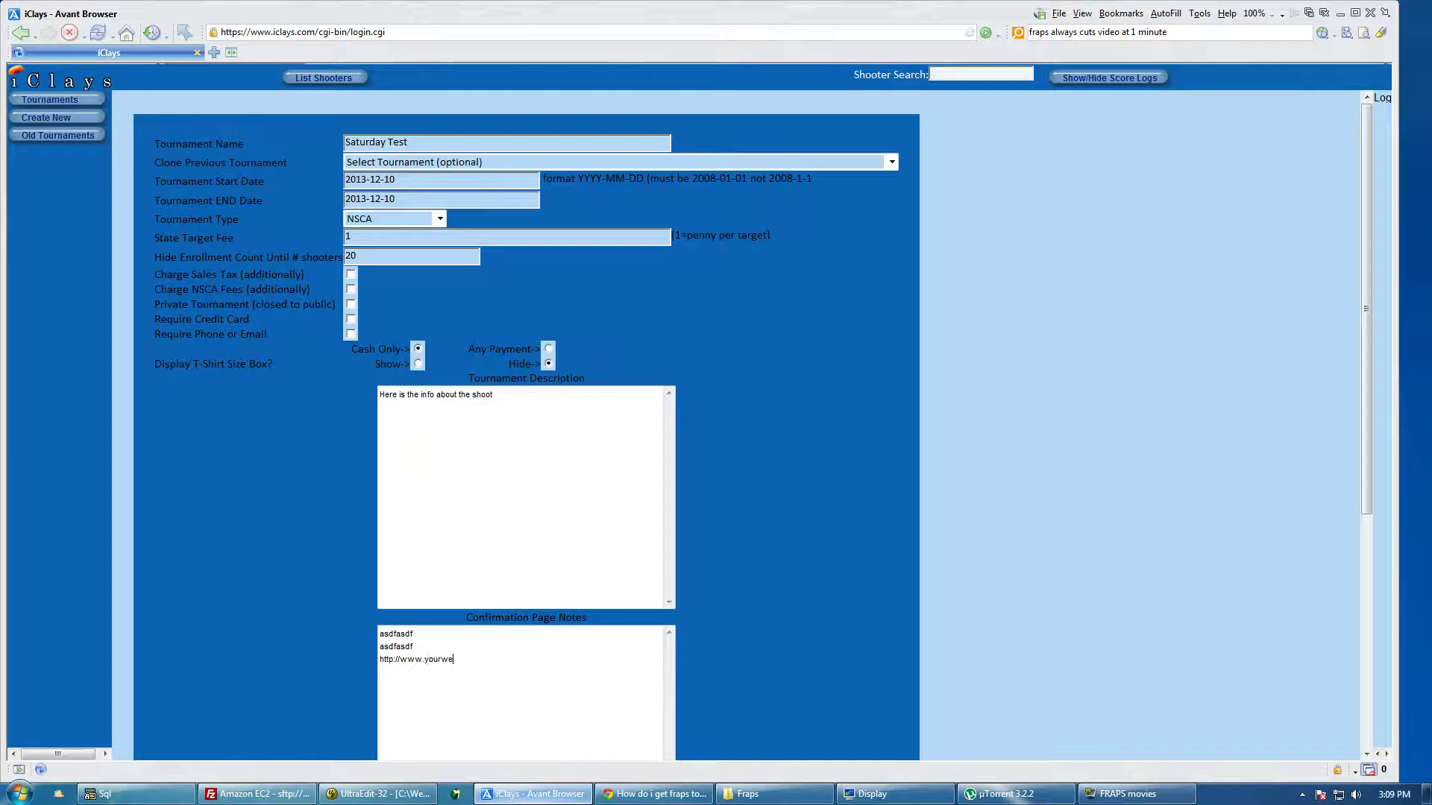
{"action": "type", "text": "bstire.com/map.html"}
Submit the new tournament and open Saturday Test from the tournament list
{"action": "scroll", "coordinate": [872, 522], "scroll_direction": "down", "scroll_amount": 5}
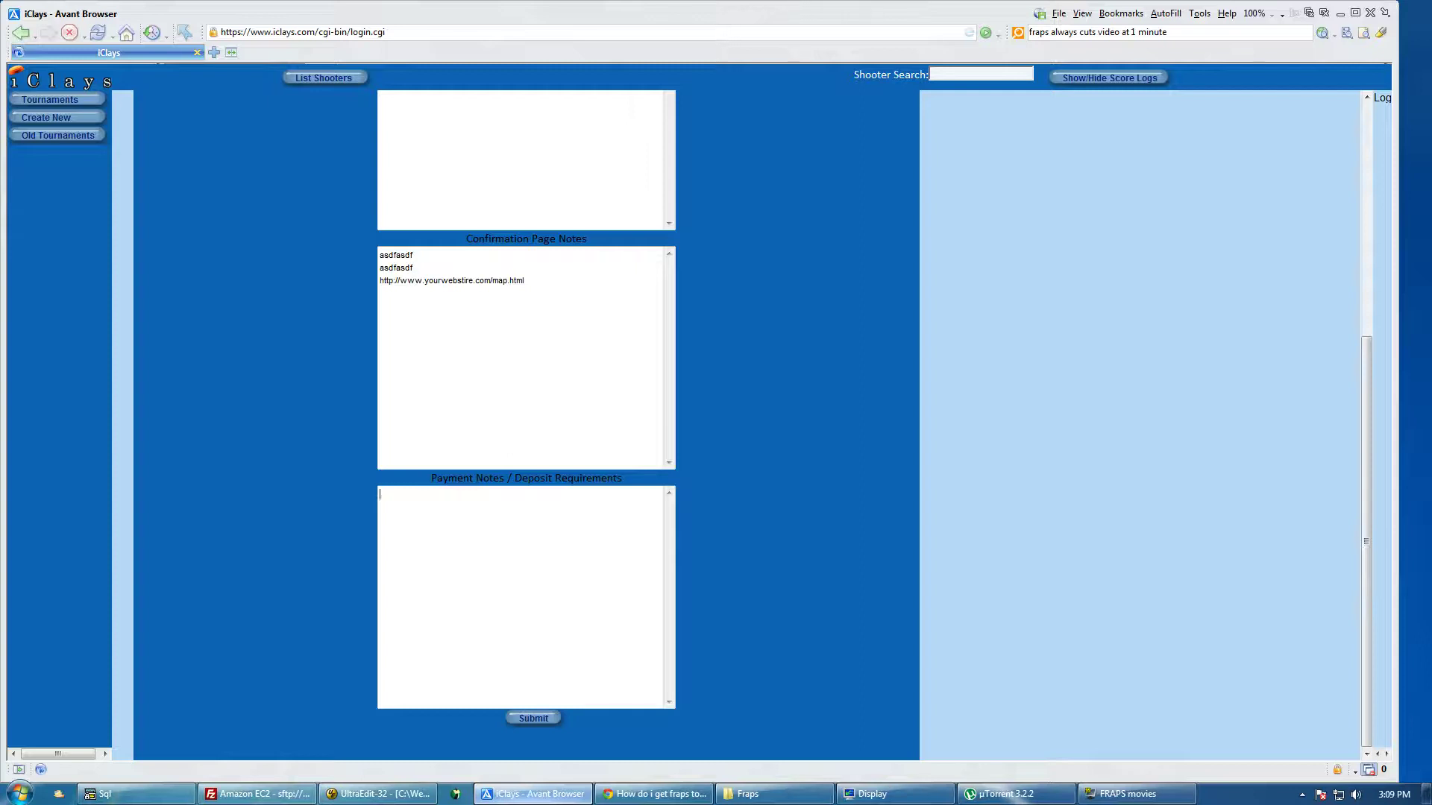
{"action": "left_click", "coordinate": [534, 718]}
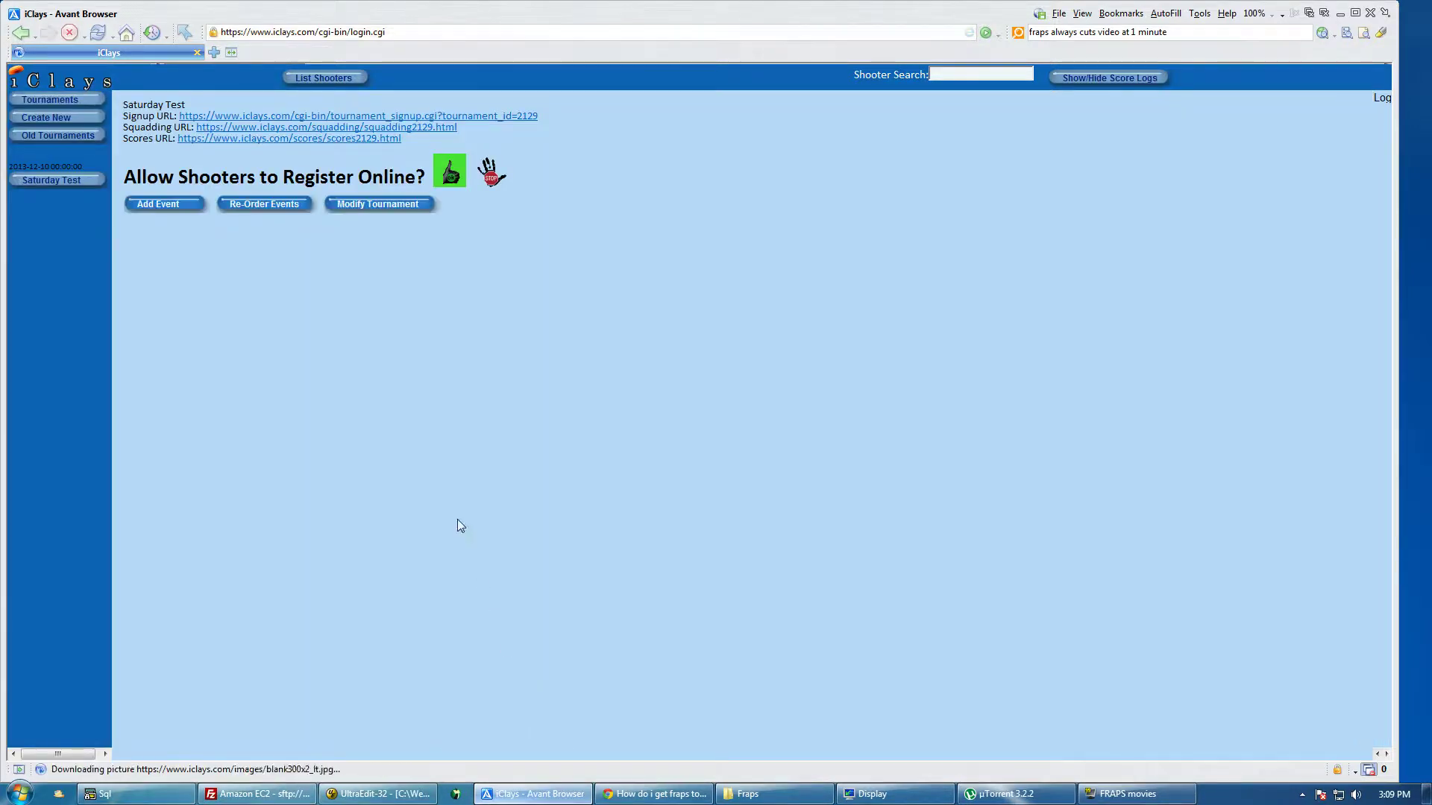
{"action": "left_click", "coordinate": [49, 100]}
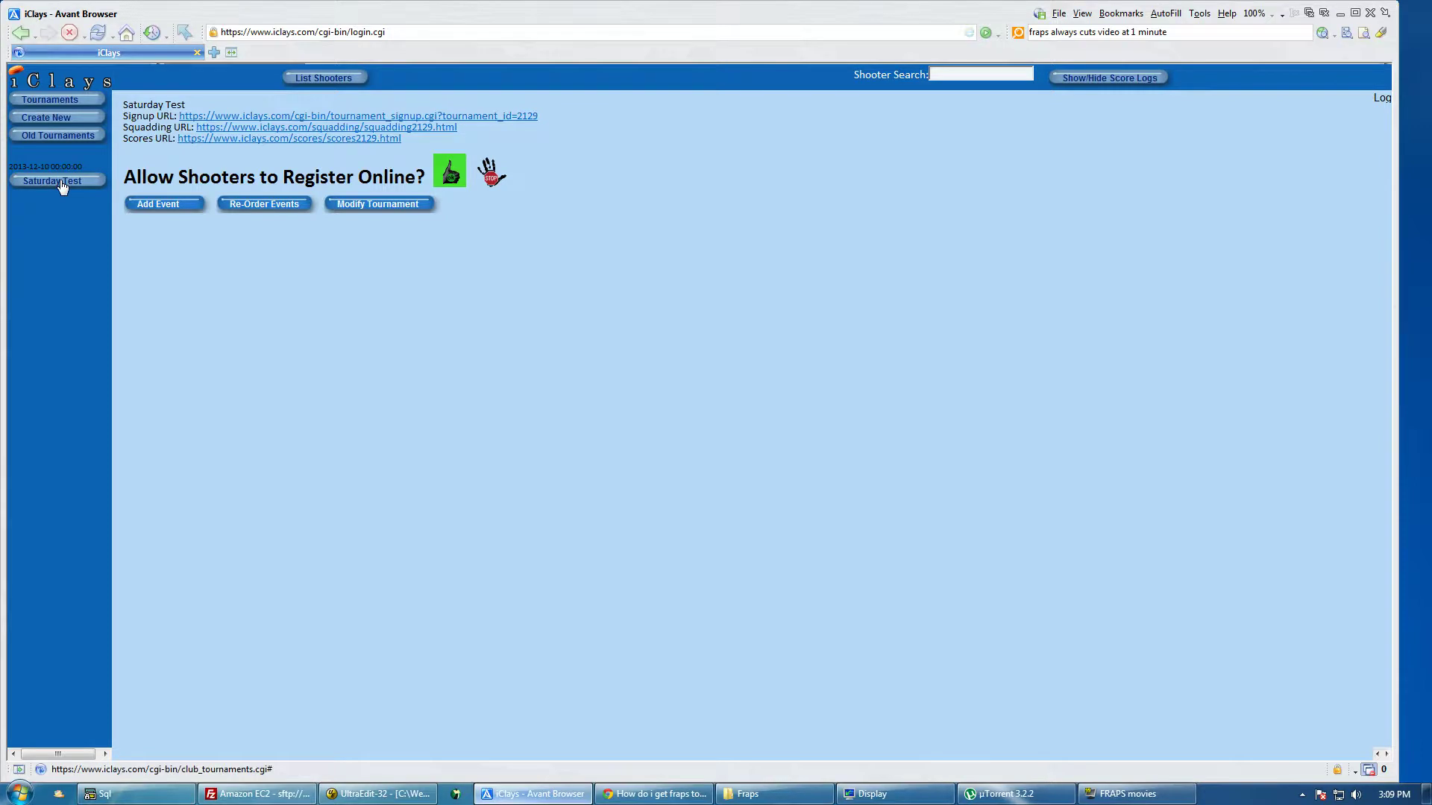
{"action": "left_click", "coordinate": [60, 182]}
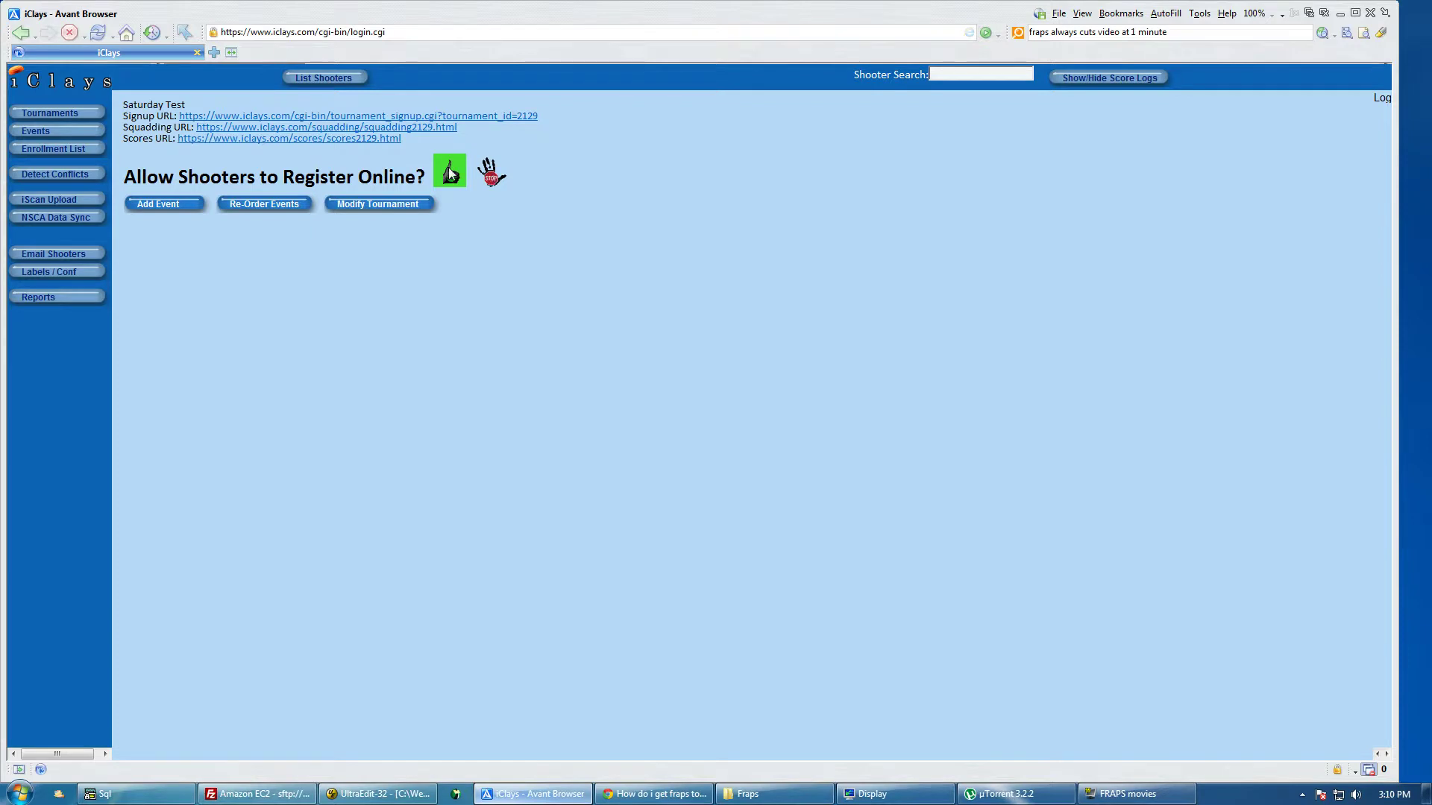
Block online registration for Saturday Test and allow it again
{"action": "left_click", "coordinate": [490, 177]}
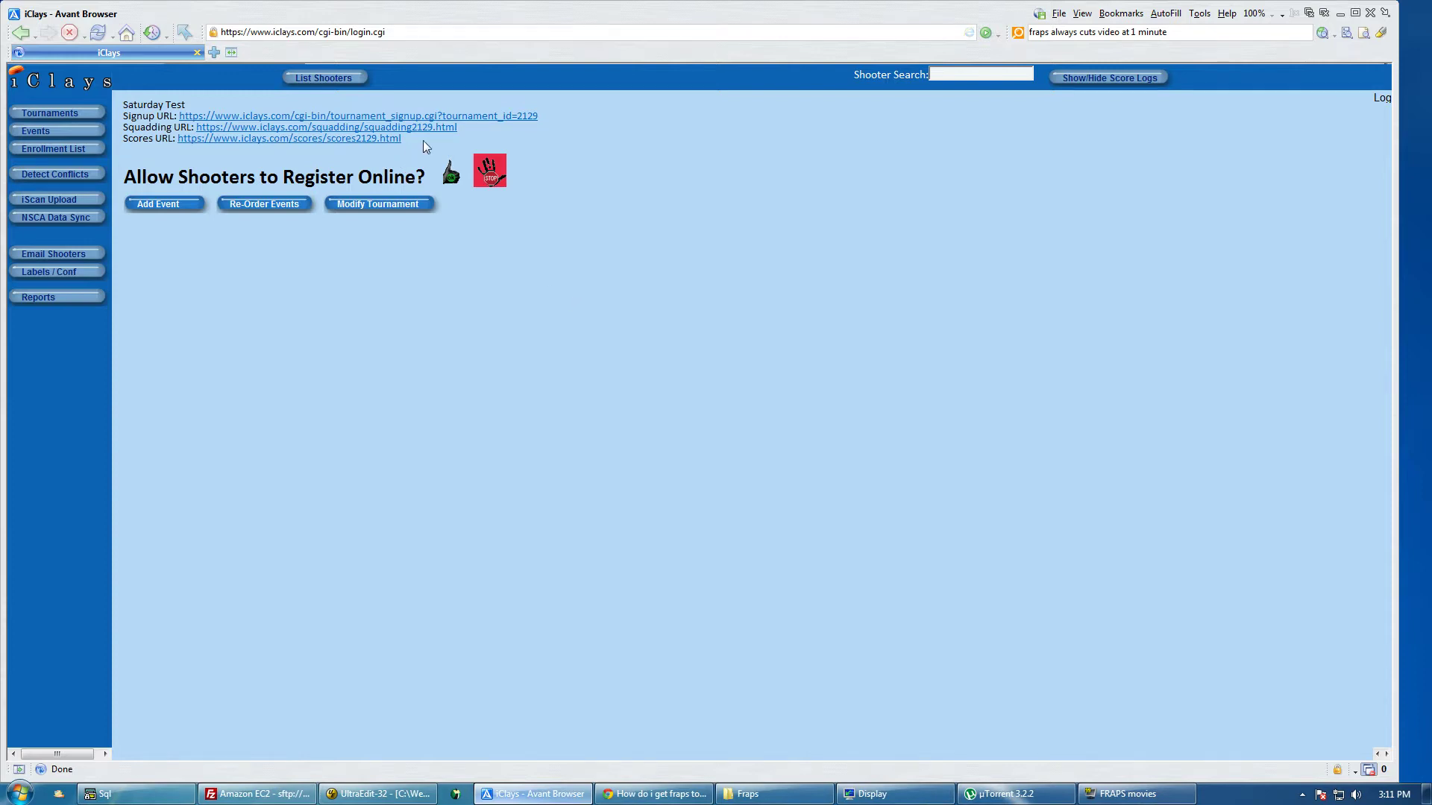
{"action": "left_click", "coordinate": [451, 179]}
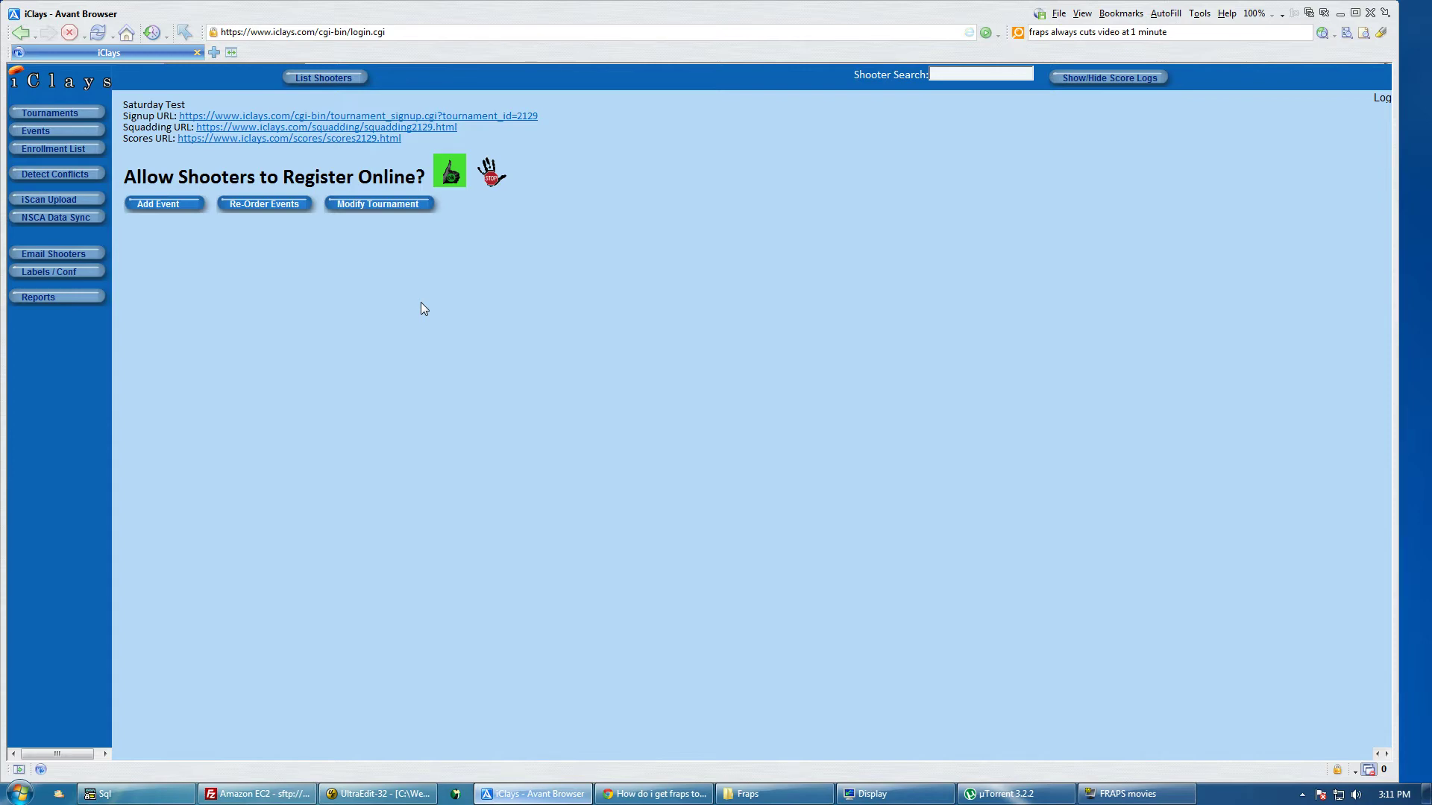
Open the tournament's signup page and look up a shooter by NSCA number
{"action": "left_click", "coordinate": [520, 117]}
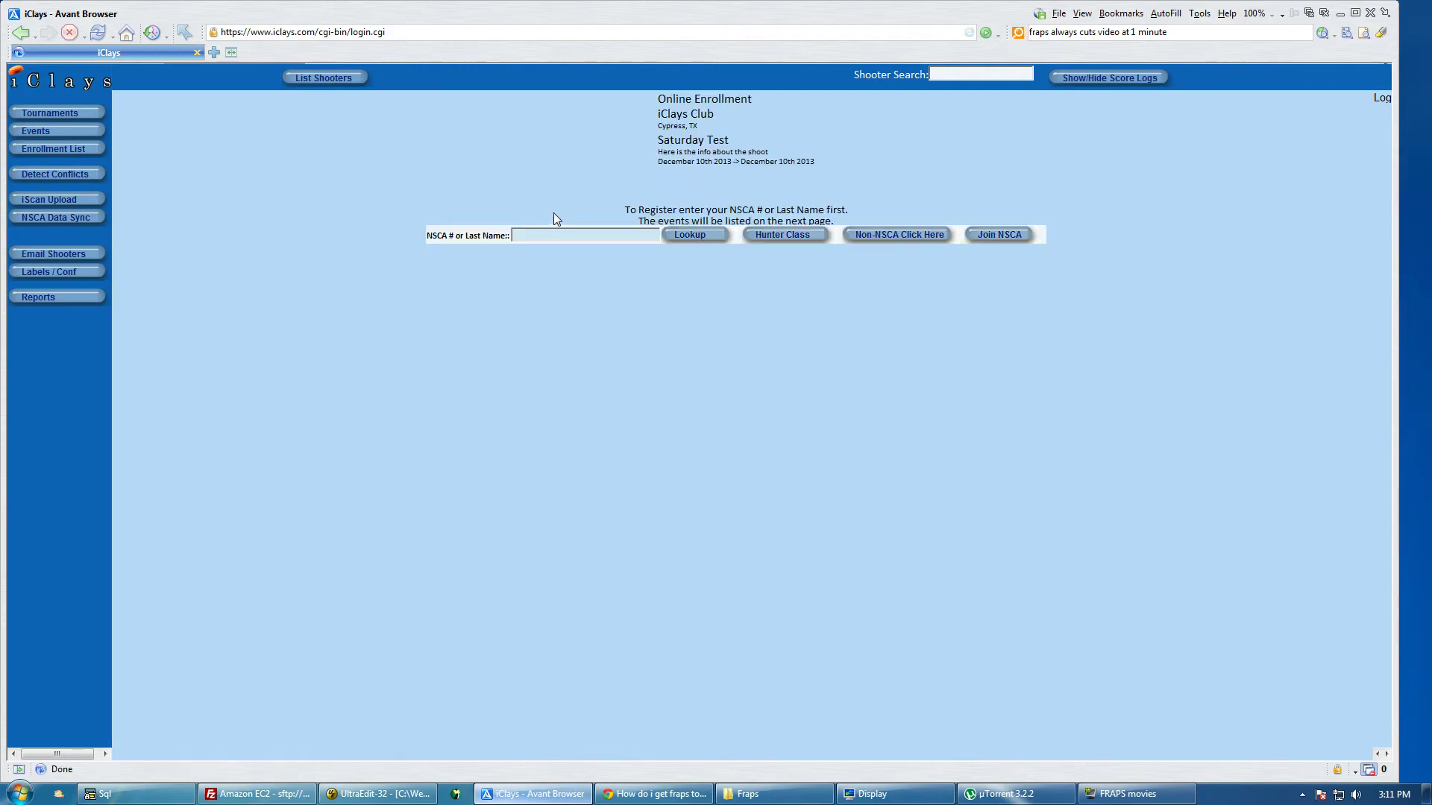
{"action": "left_click", "coordinate": [556, 236]}
{"action": "type", "text": "553088"}
{"action": "key", "text": "Return"}
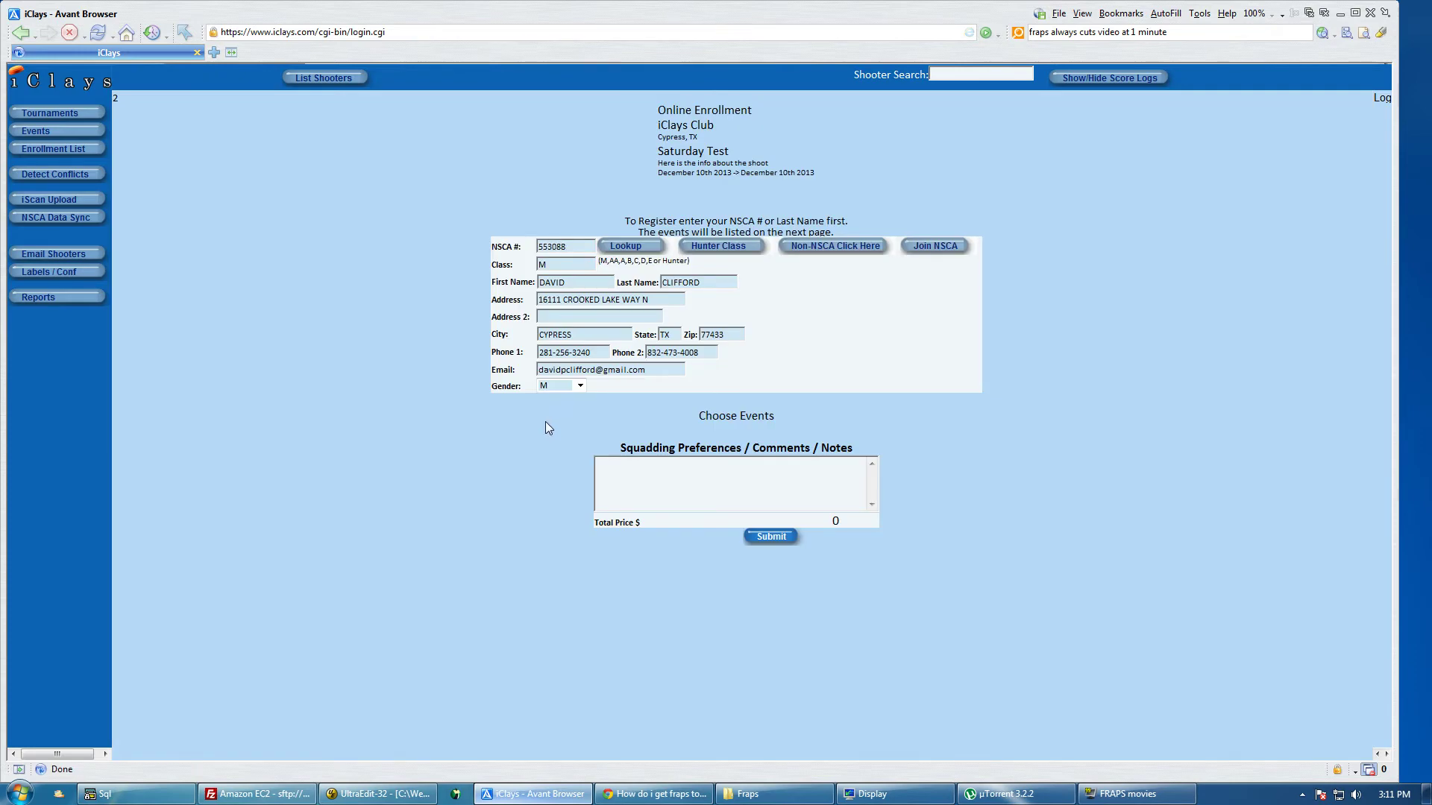